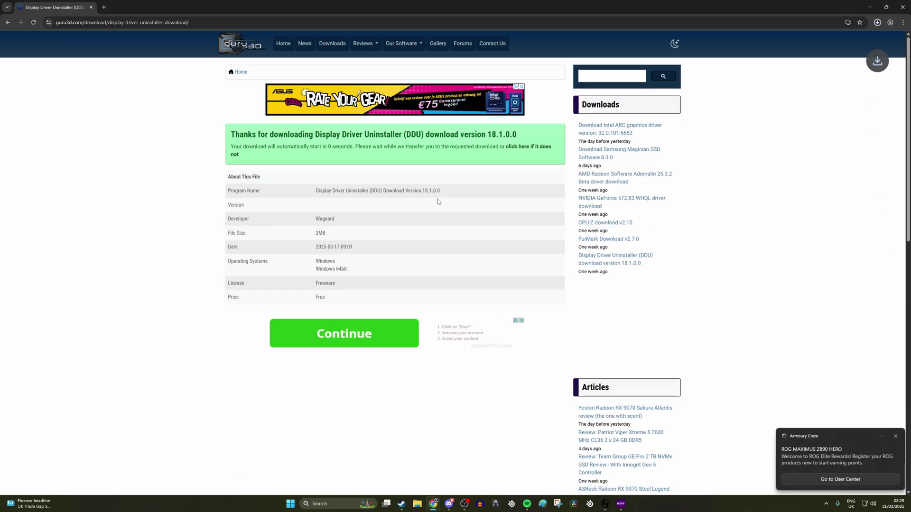
Open the browser's recent downloads list showing the DDU 18.1.0.0 zip.
left_click(877, 23)
Extract the downloaded [Guru3D]-DDU zip to its suggested folder.
left_click(857, 54)
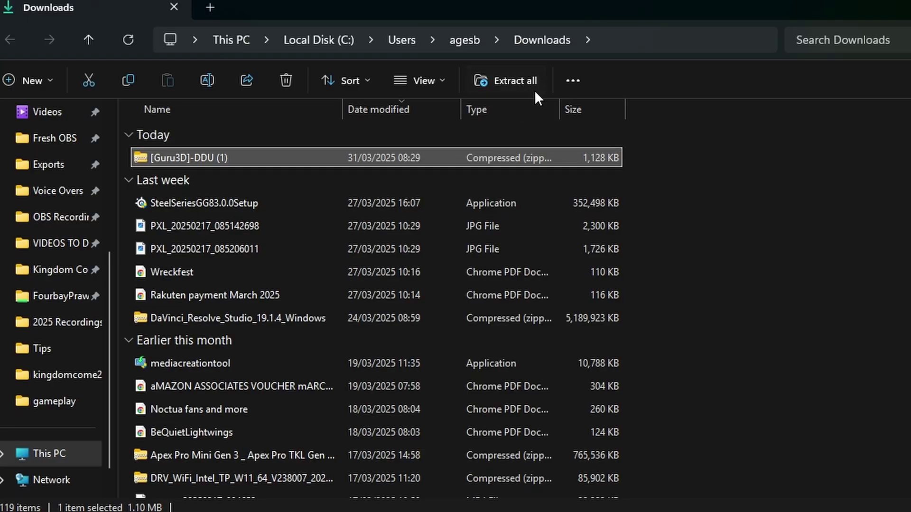
right_click(229, 156)
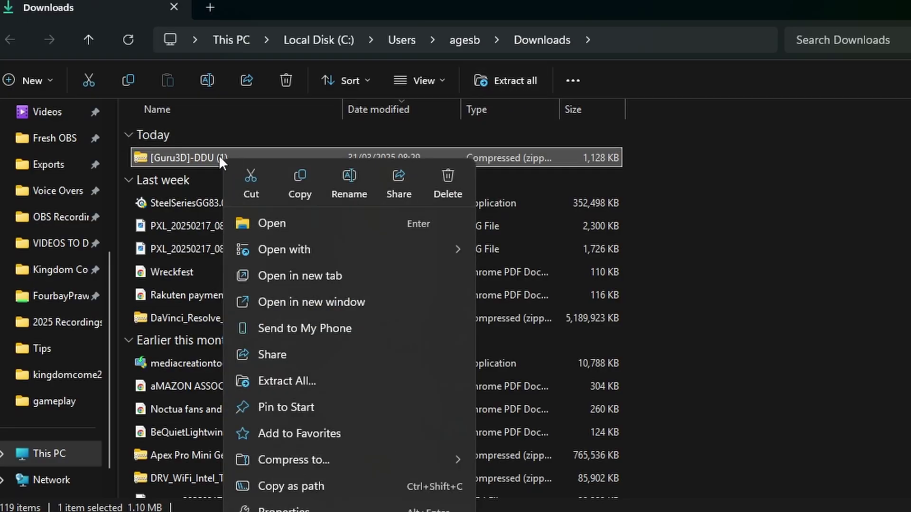
left_click(315, 382)
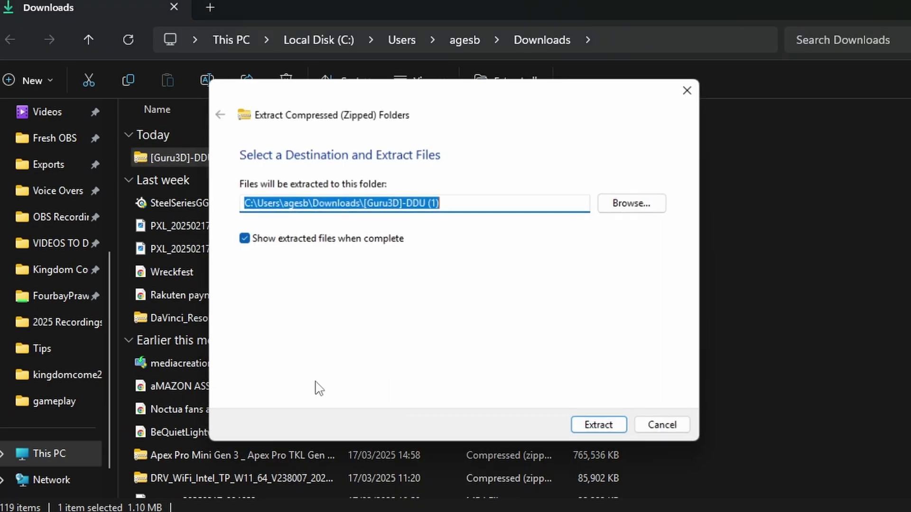
left_click(595, 429)
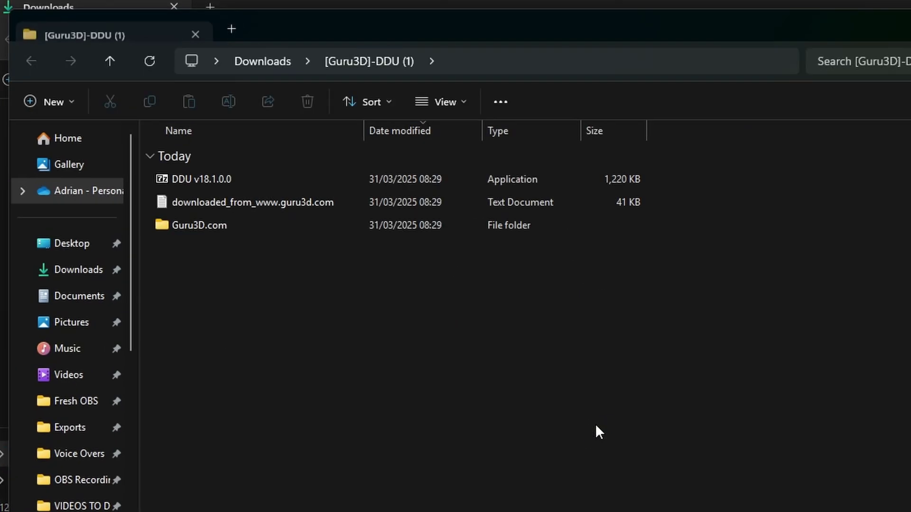
Run the DDU self-extractor, then launch Display Driver Uninstaller from the DDU v18.1.0.0 folder.
double_click(273, 181)
left_click(474, 302)
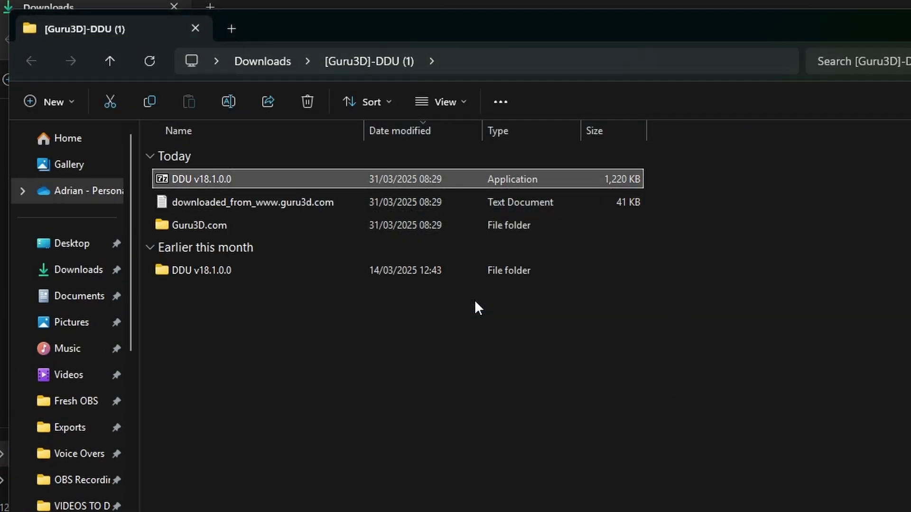
double_click(227, 270)
double_click(228, 179)
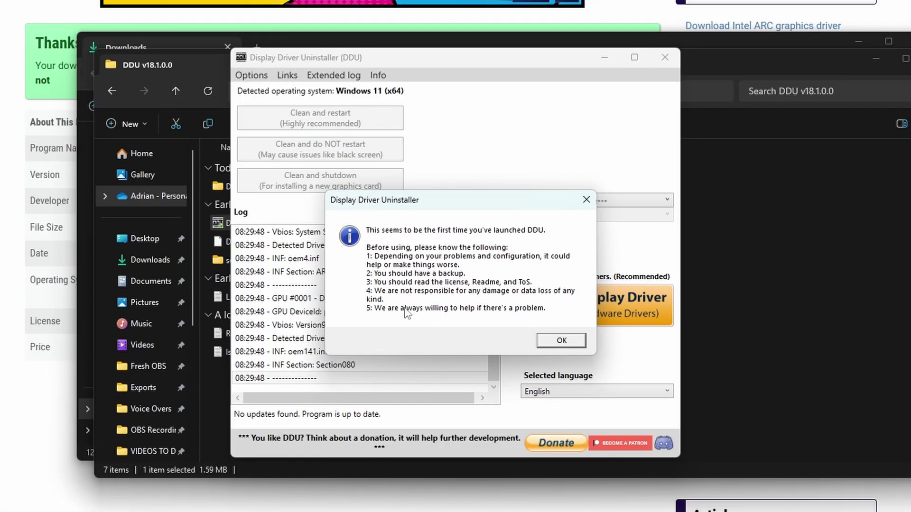
Dismiss the first-launch notice, tick Remove PhysX in Options, and acknowledge the Safe Mode warning.
left_click(555, 344)
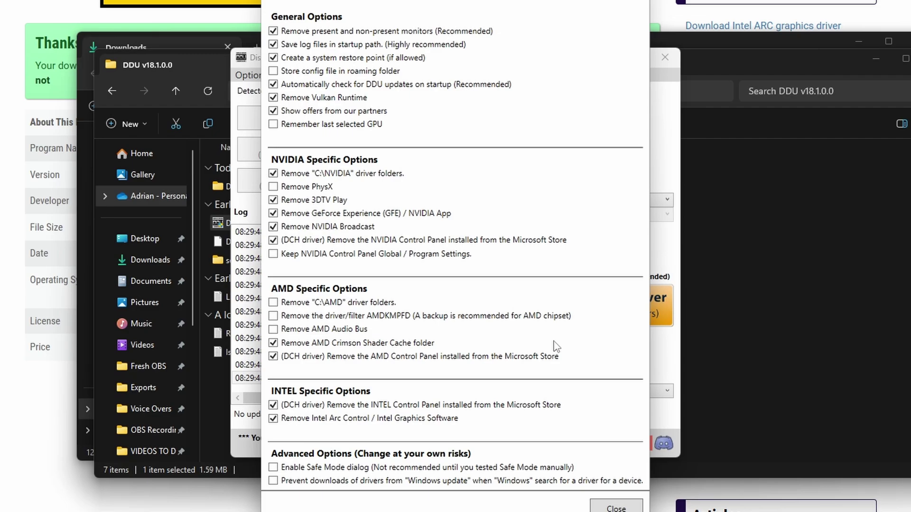
left_click(273, 186)
left_click(616, 507)
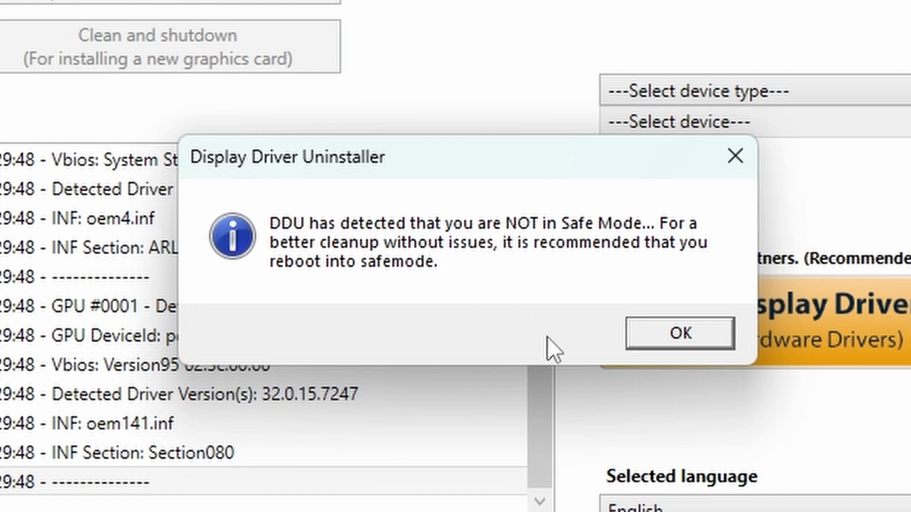
left_click(674, 333)
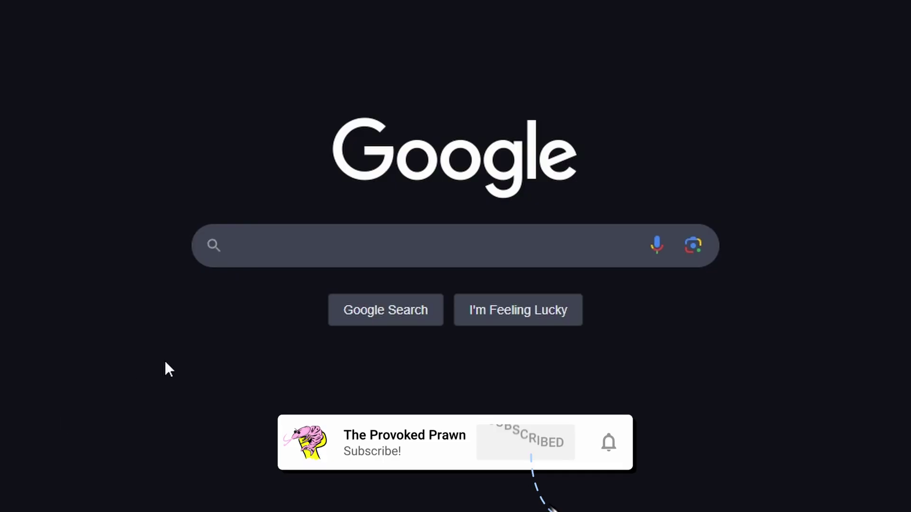
Search Google for 'nvidia drivers' and reach NVIDIA's main drivers page.
left_click(301, 262)
type("nvidia.com/en-us/drivers/")
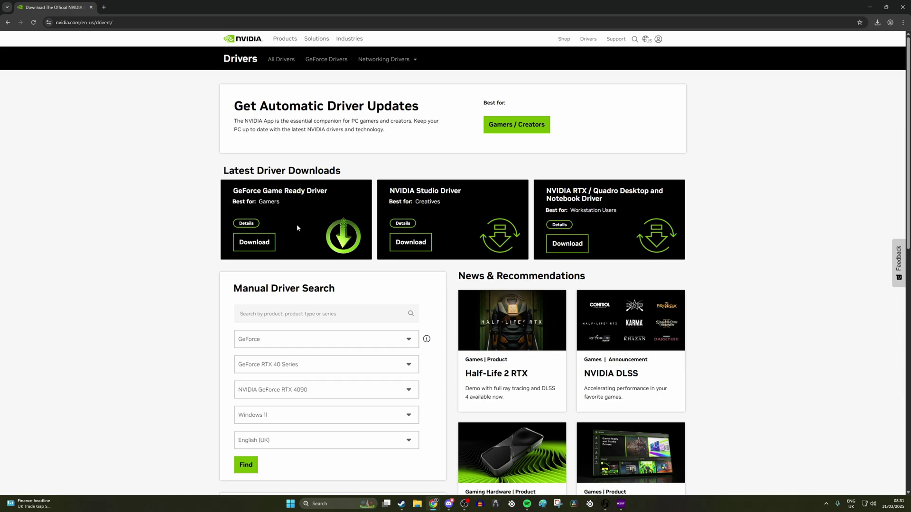
left_click(274, 243)
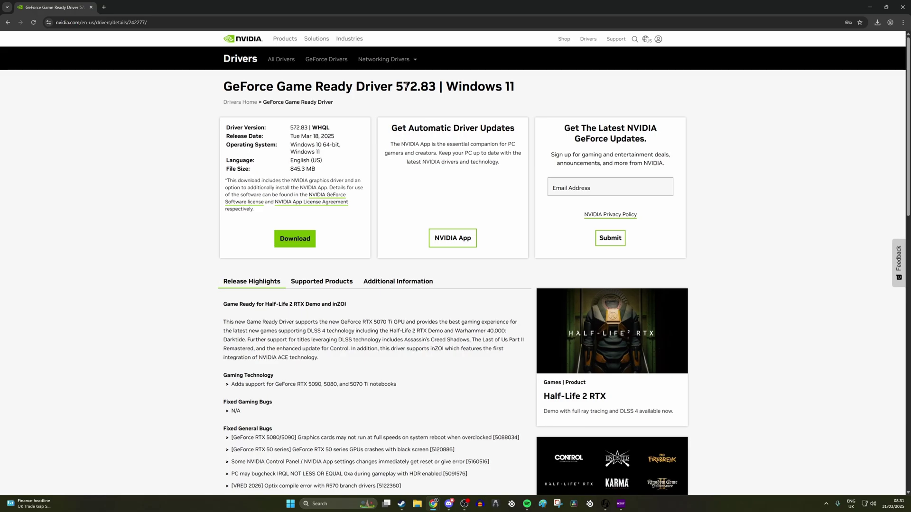
left_click(8, 23)
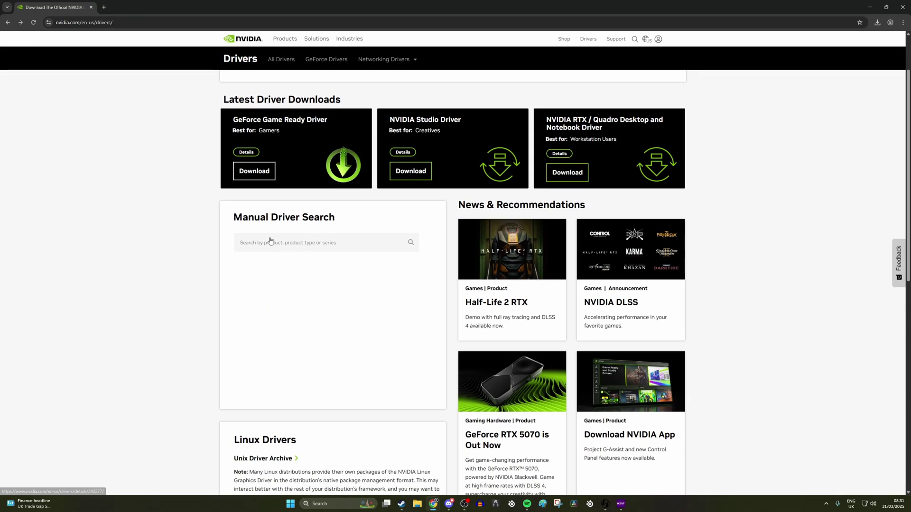
Set Manual Driver Search to GeForce RTX 4090, Windows 11, English (UK) and find drivers.
scroll(270, 237, "down", 2)
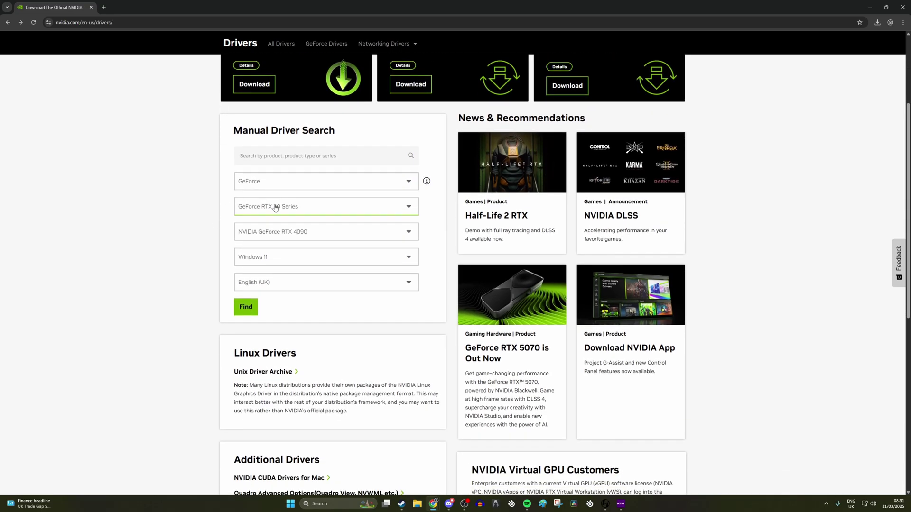
left_click(273, 232)
left_click(270, 235)
left_click(267, 260)
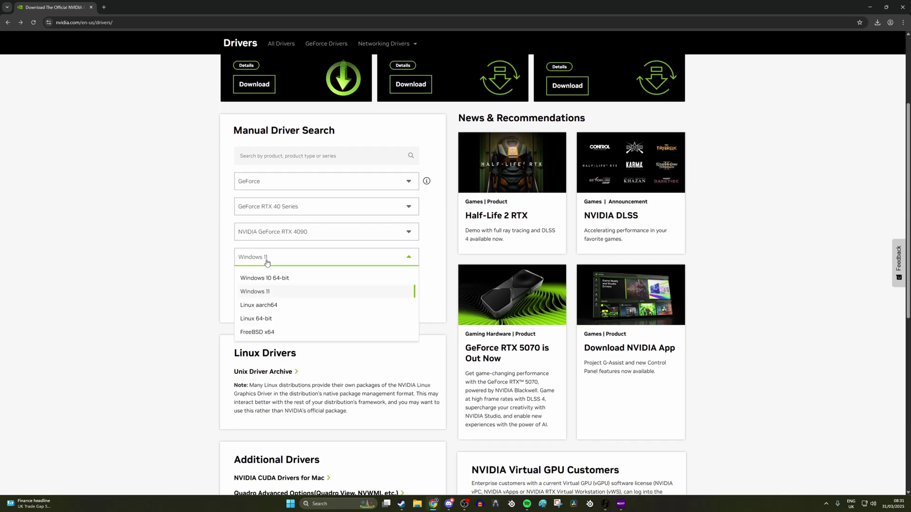
left_click(268, 264)
left_click(276, 287)
left_click(277, 287)
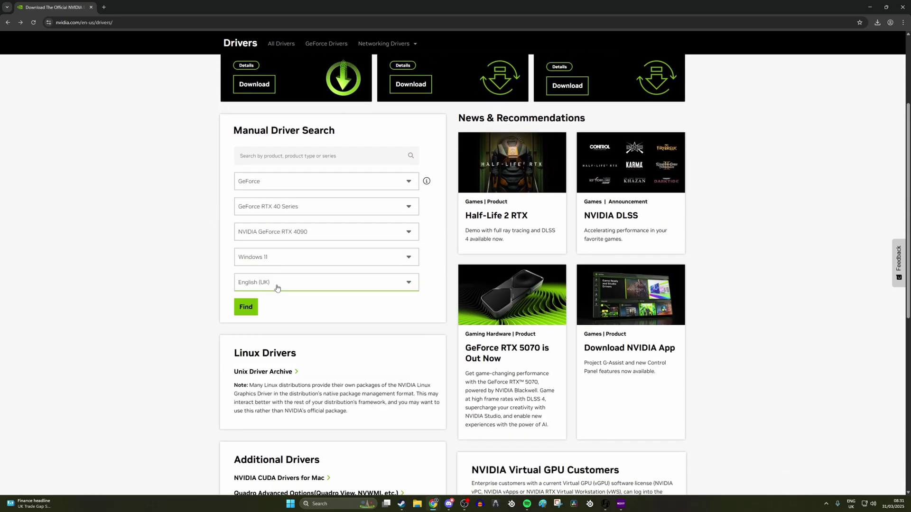
left_click(246, 308)
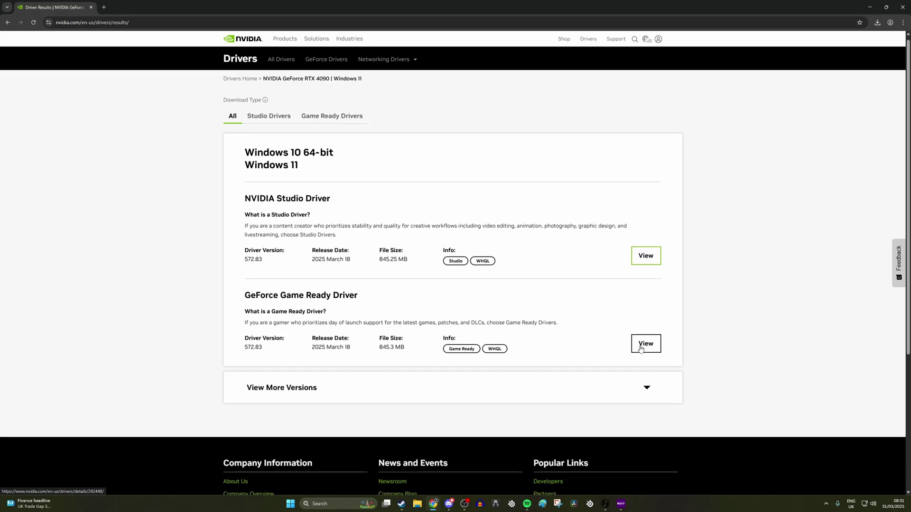
Expand the older driver versions list and scroll down to version 572.47.
scroll(644, 238, "down", 4)
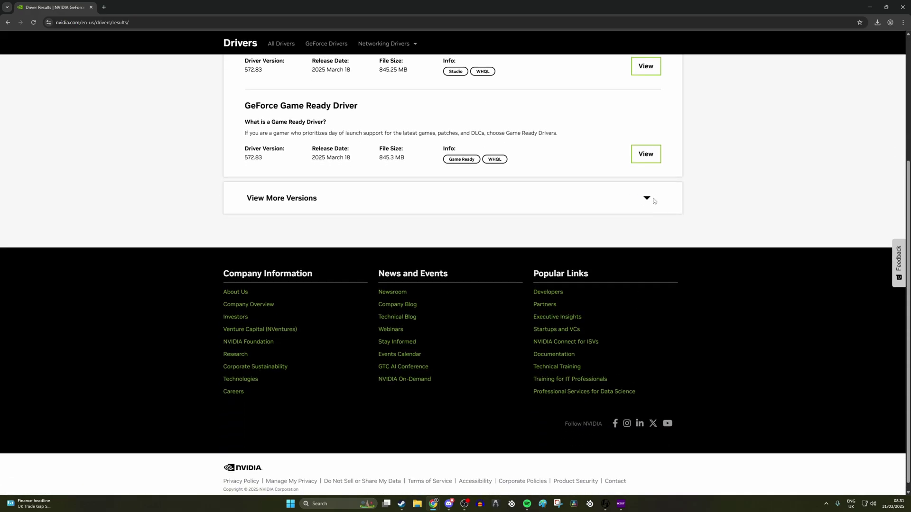
left_click(646, 200)
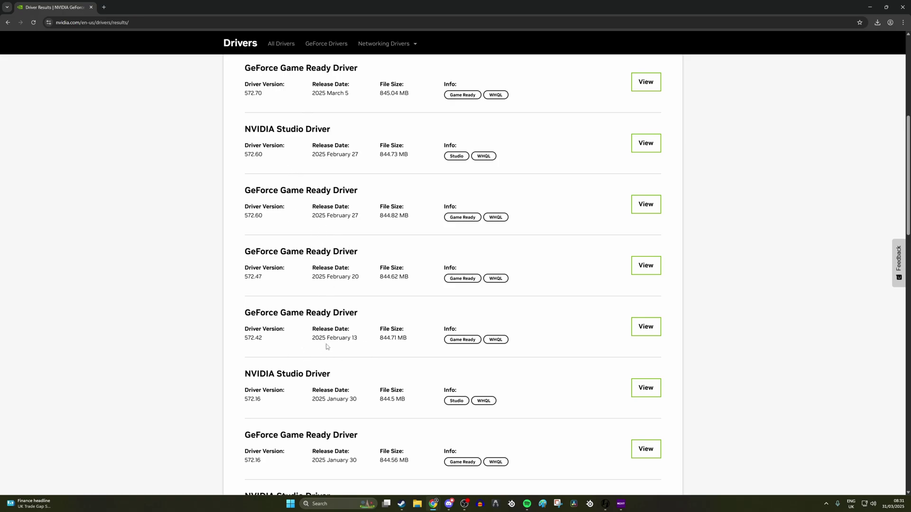
scroll(342, 408, "down", 3)
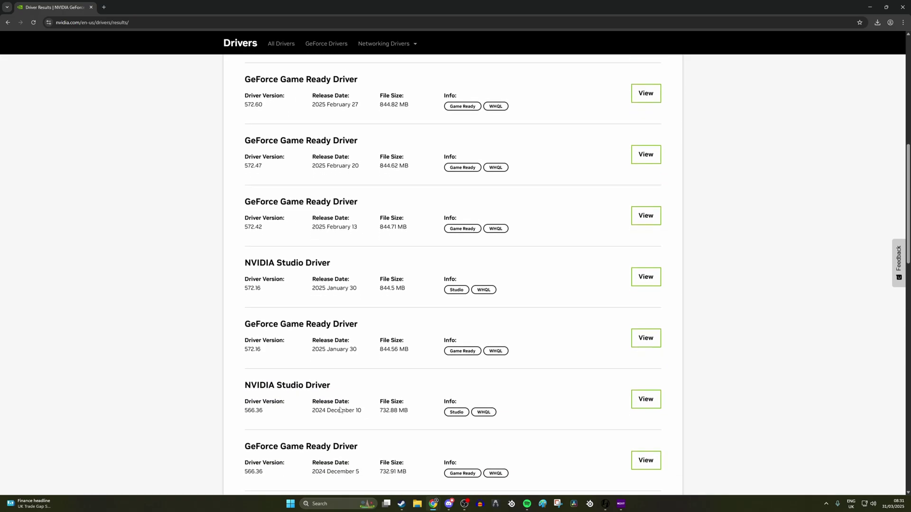
scroll(343, 406, "down", 2)
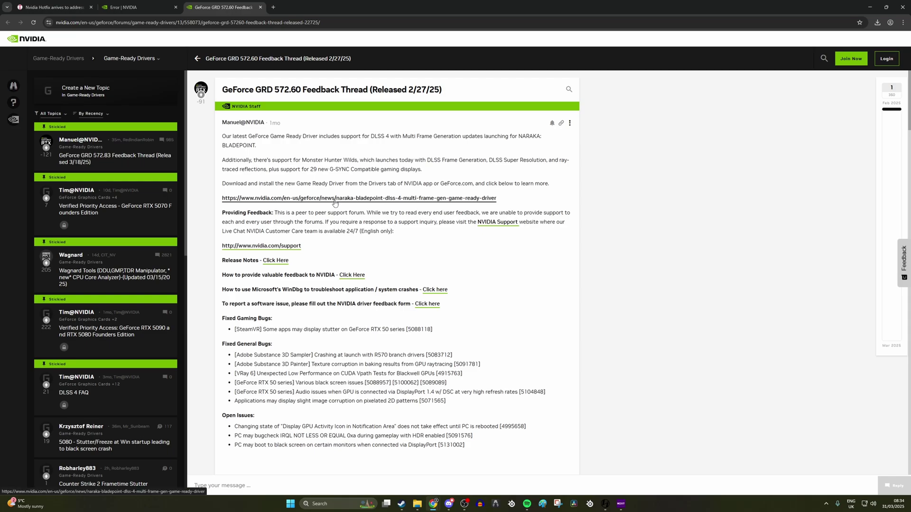
scroll(330, 204, "down", 5)
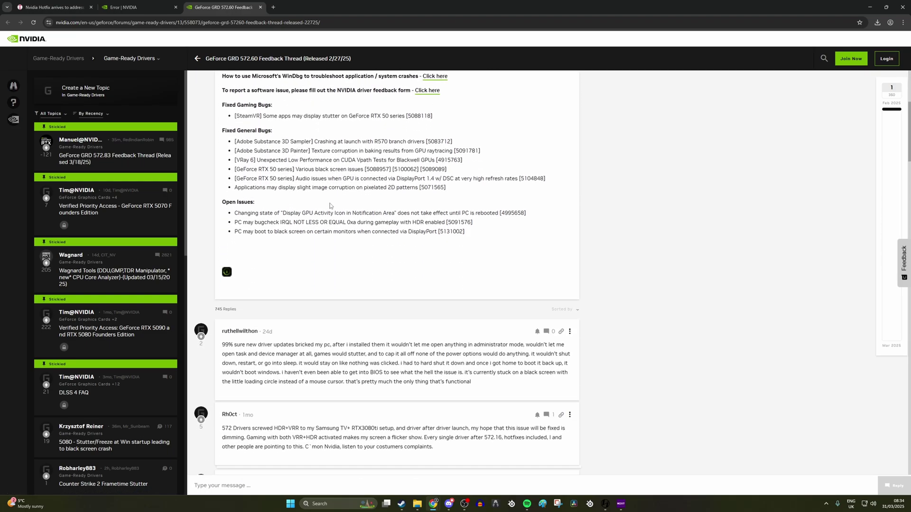
scroll(330, 205, "down", 5)
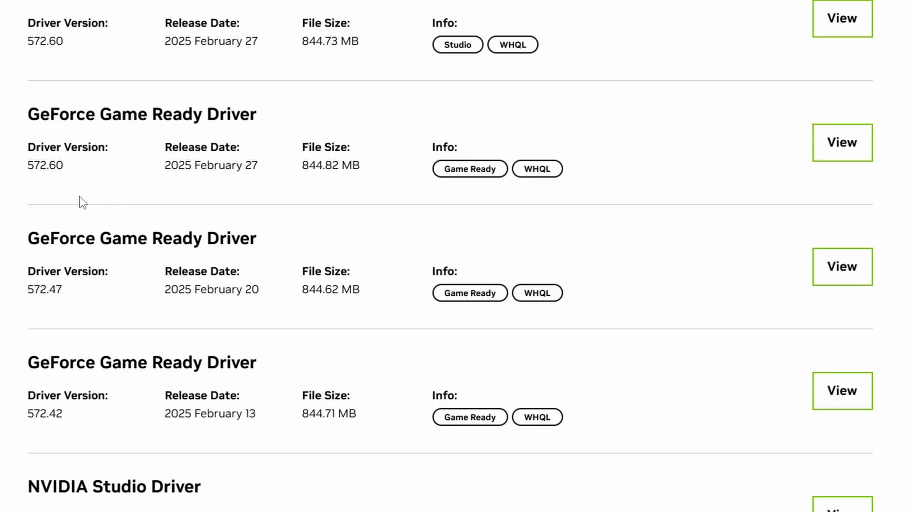
scroll(43, 209, "down", 2)
Open the Game Ready 572.47 details page and download that driver.
left_click_drag(11, 219, 87, 223)
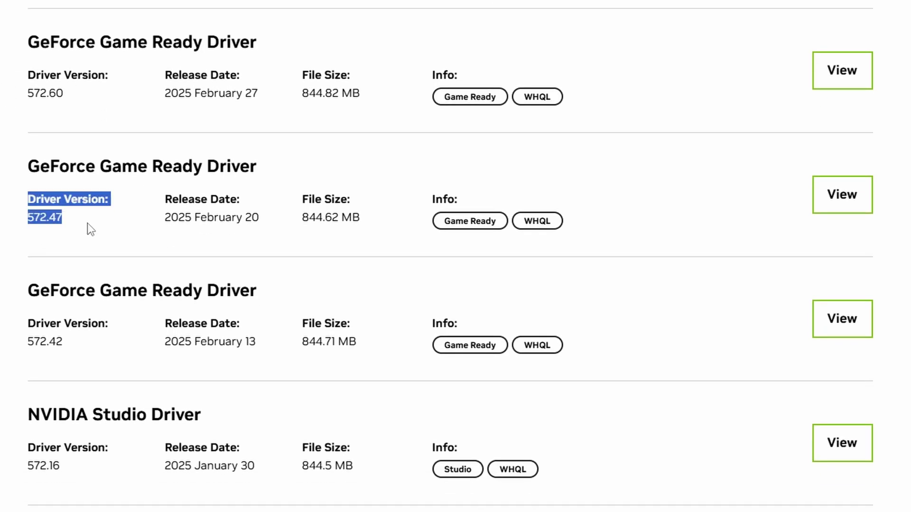
double_click(43, 219)
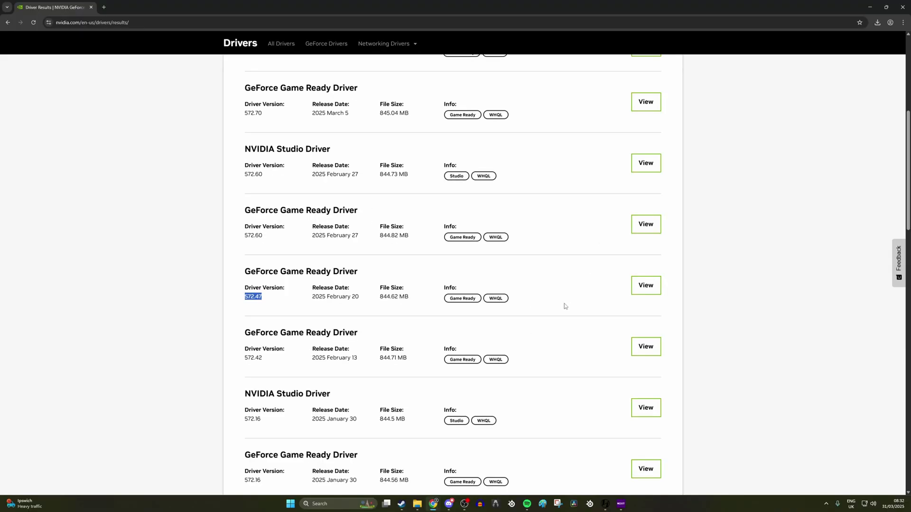
left_click(655, 285)
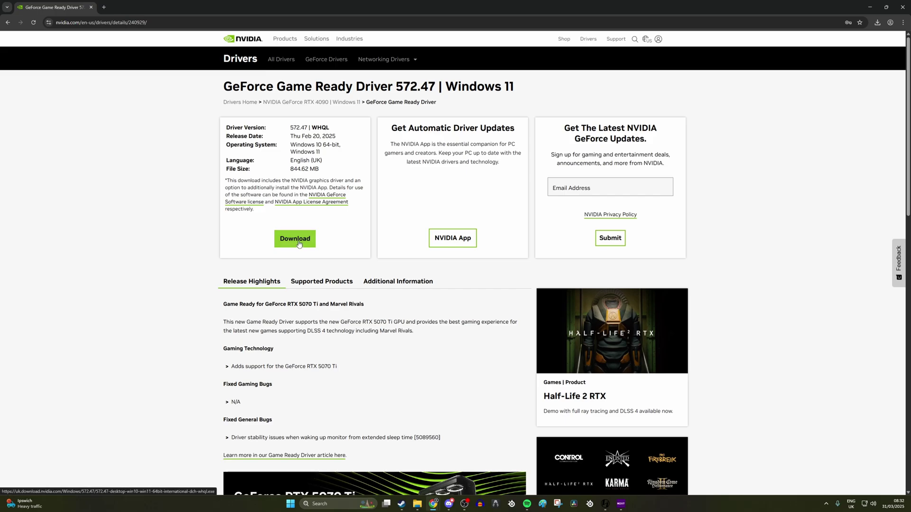
left_click(299, 244)
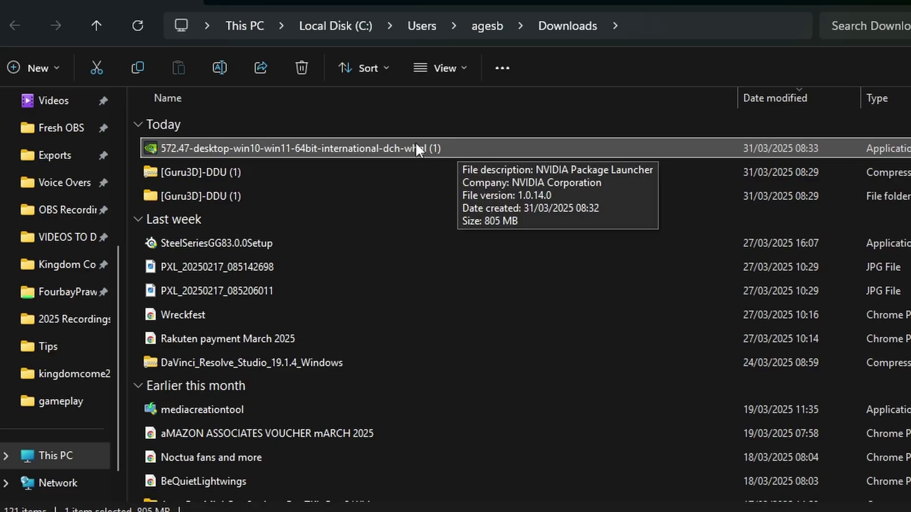
scroll(458, 224, "down", 6)
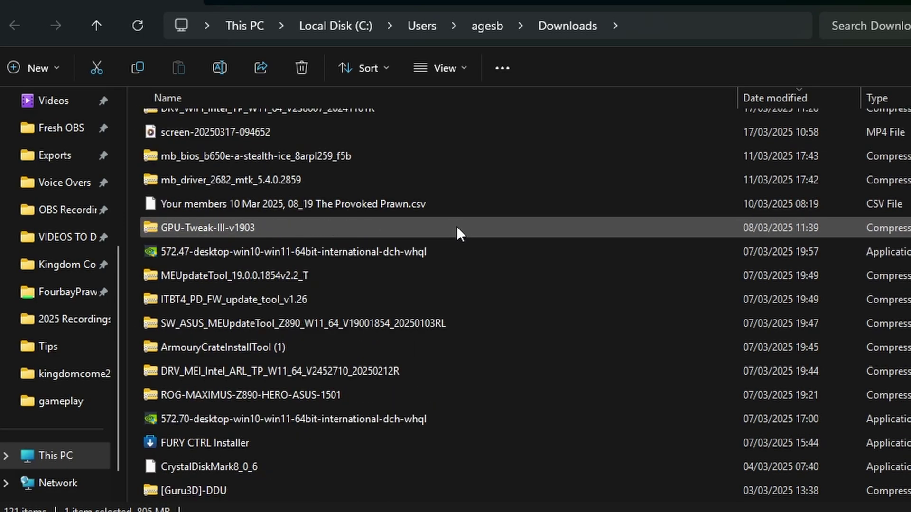
left_click(372, 254)
mouse_move(219, 251)
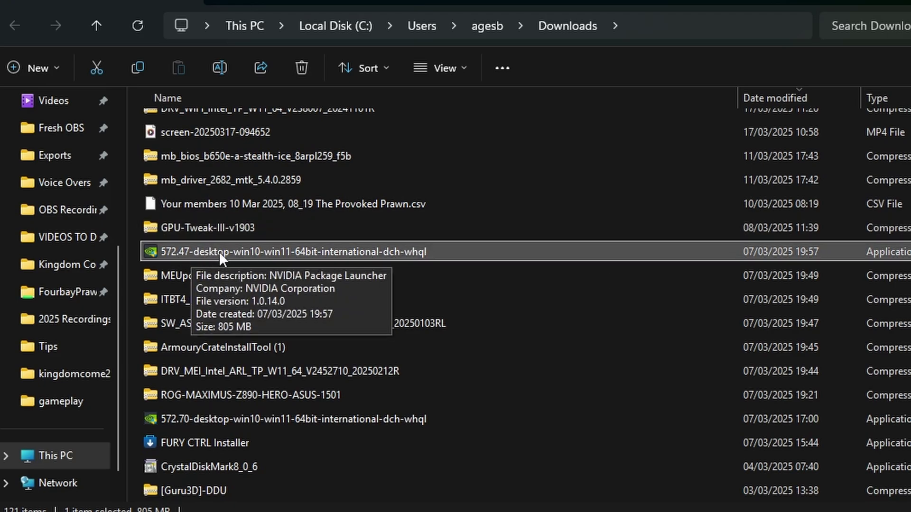
scroll(477, 271, "down", 4)
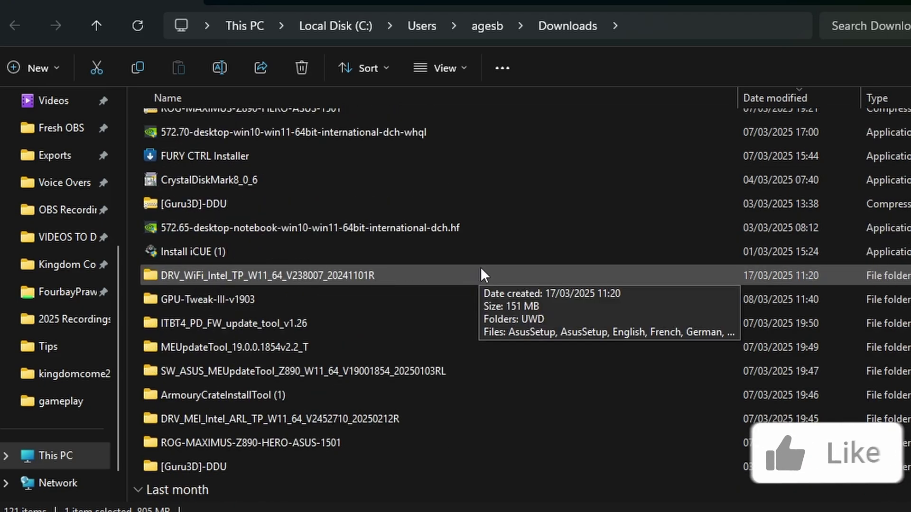
left_click(295, 228)
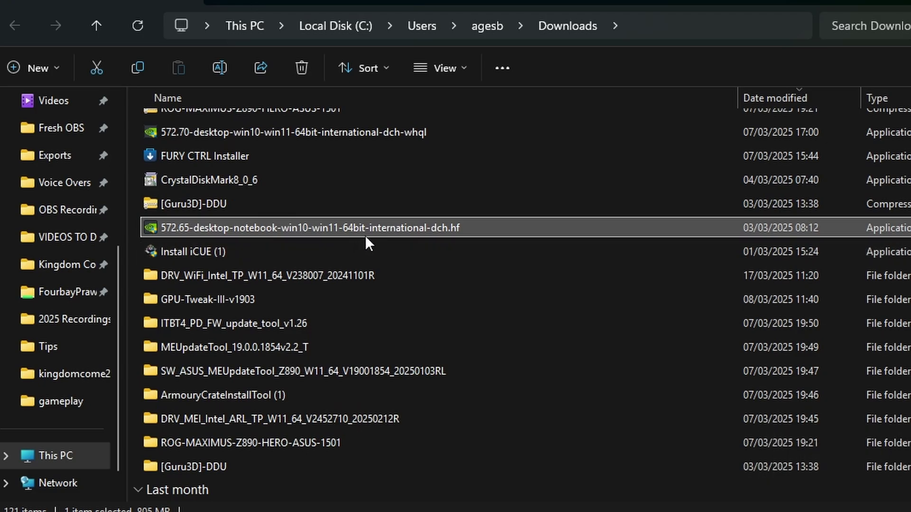
left_click(398, 136)
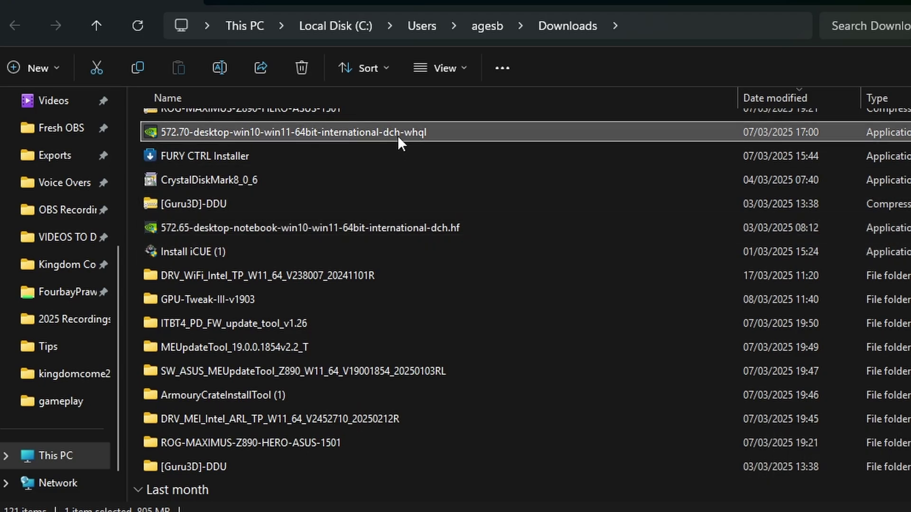
scroll(398, 137, "down", 13)
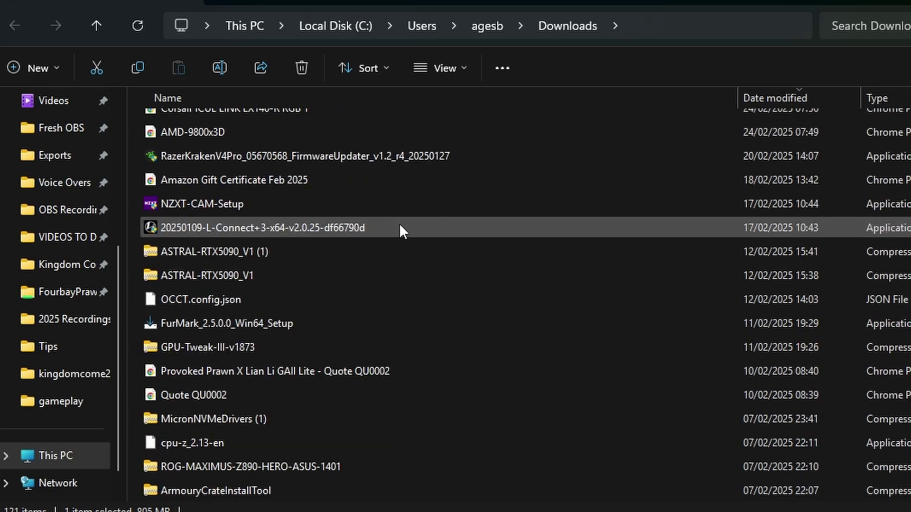
scroll(403, 229, "down", 5)
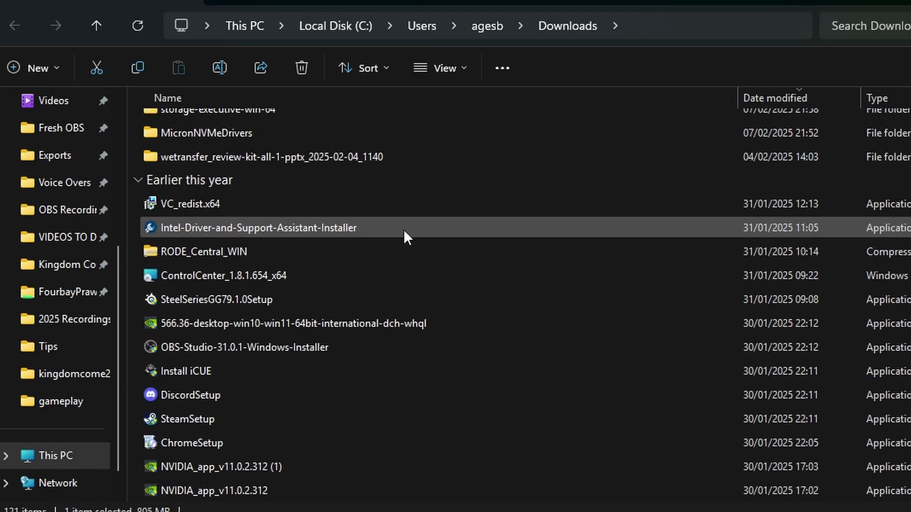
left_click(417, 322)
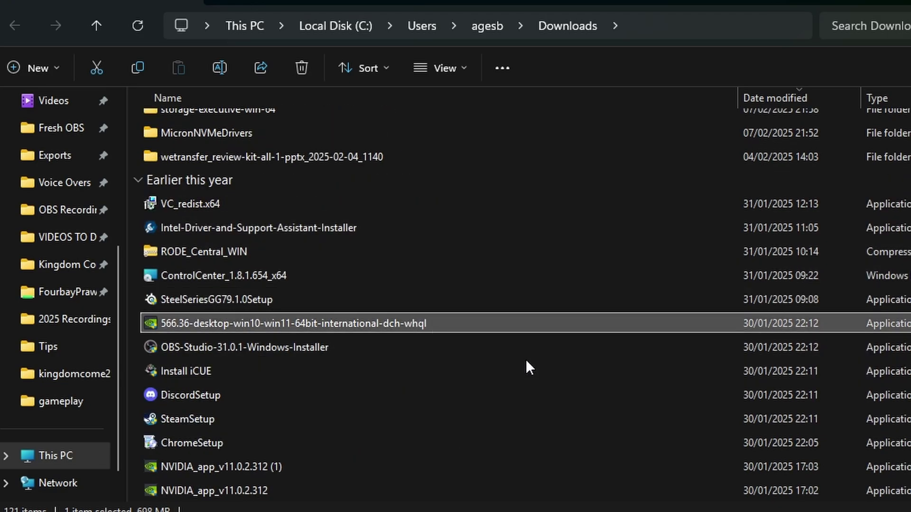
scroll(523, 355, "down", 2)
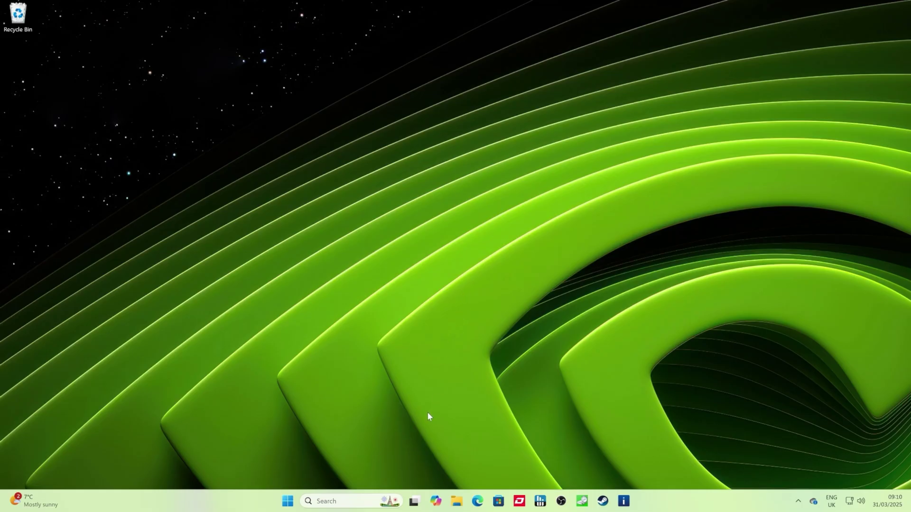
From the Start menu's power options, restart into the recovery options screen.
left_click(287, 506)
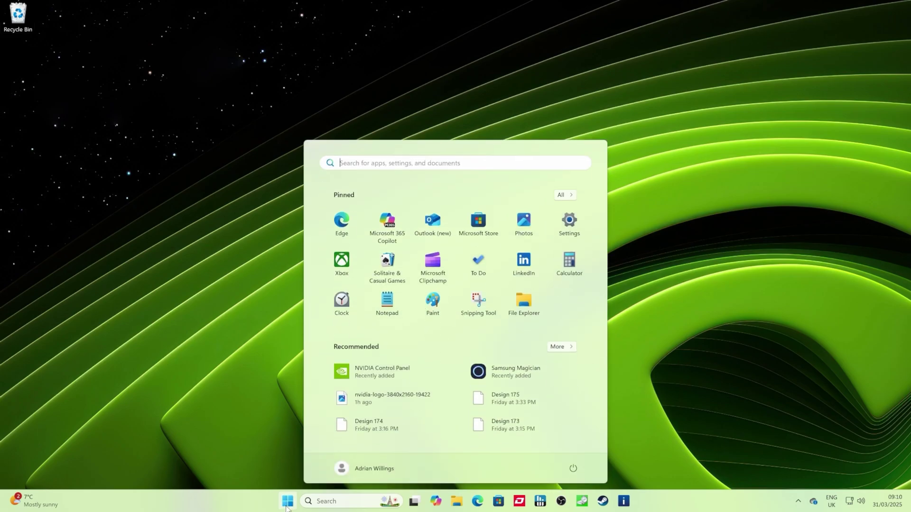
left_click(574, 469)
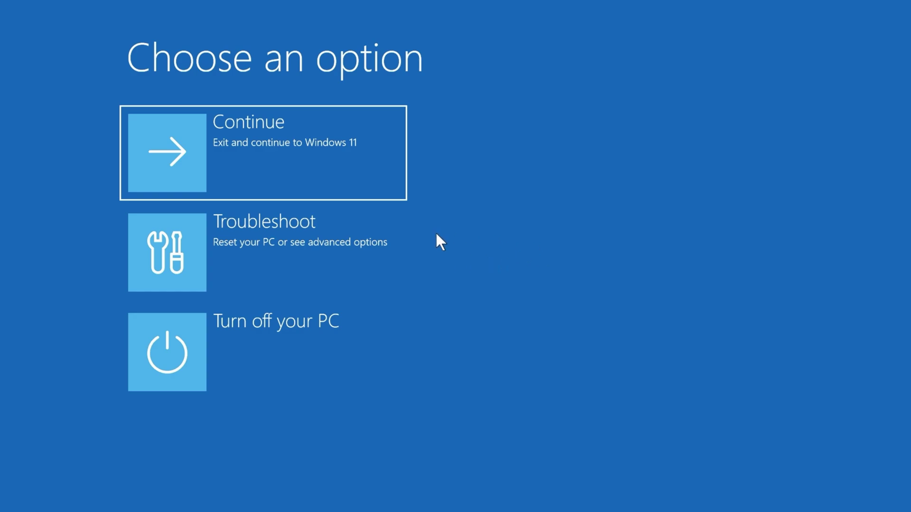
Go to Troubleshoot > Advanced options > Startup Settings, restart, and choose option 4 for Safe Mode.
left_click(320, 264)
left_click(327, 248)
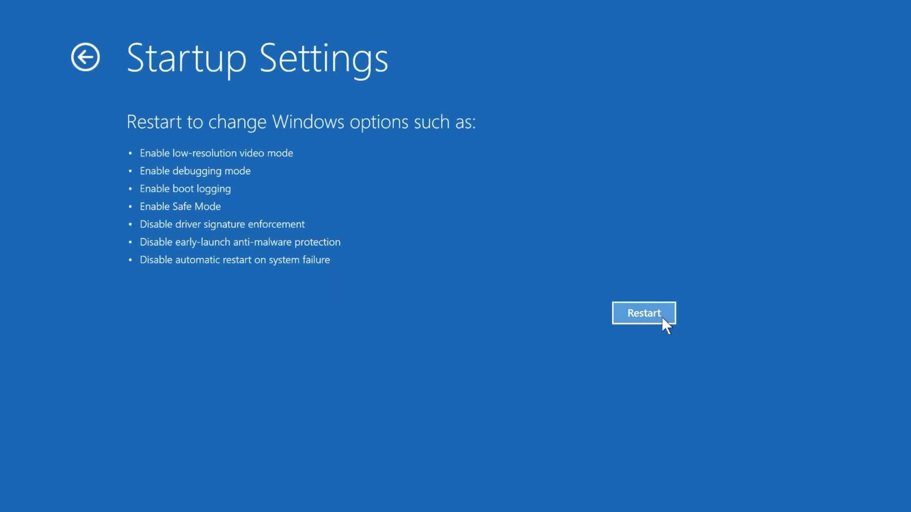
left_click(644, 313)
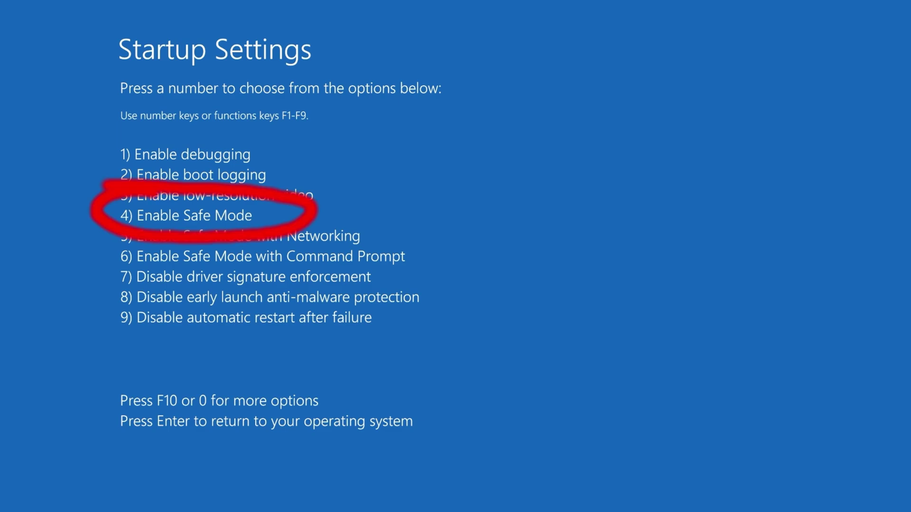
key("4")
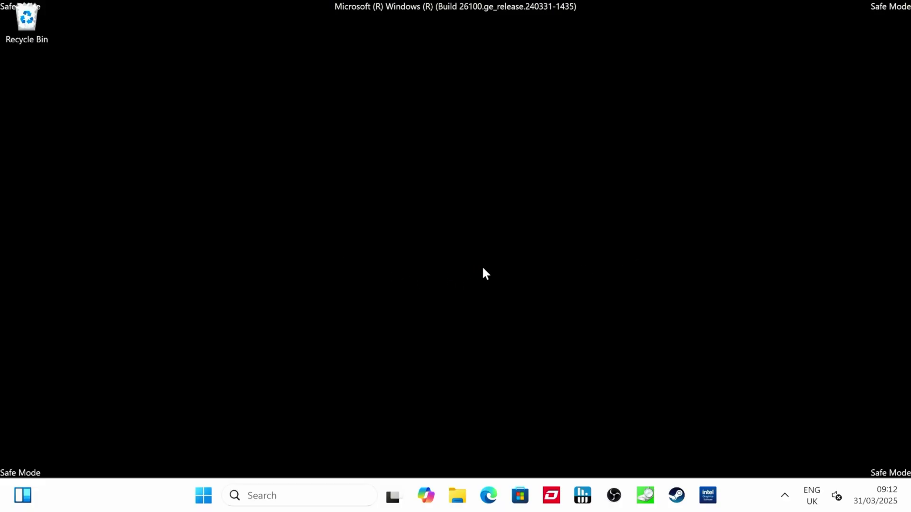
In File Explorer, browse Downloads > [Guru3D]-DDU (1) > DDU v18.1.0.0.
left_click(457, 495)
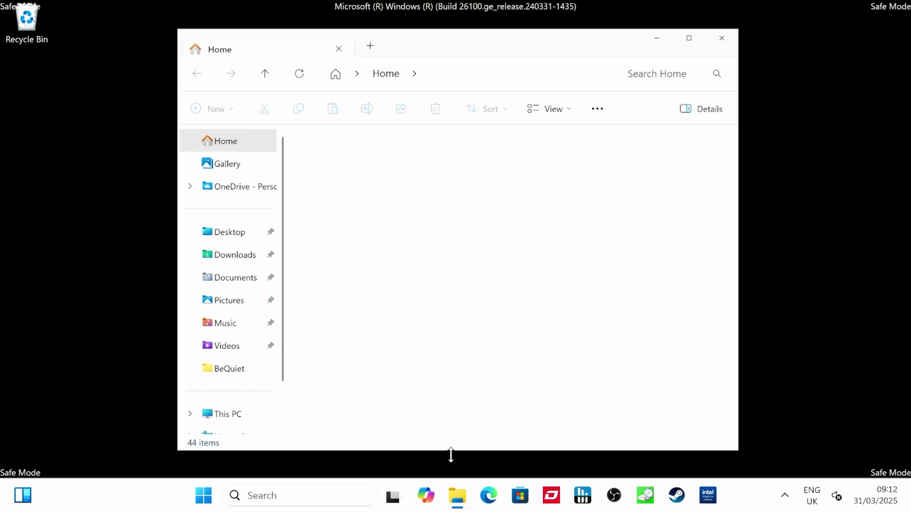
left_click(231, 258)
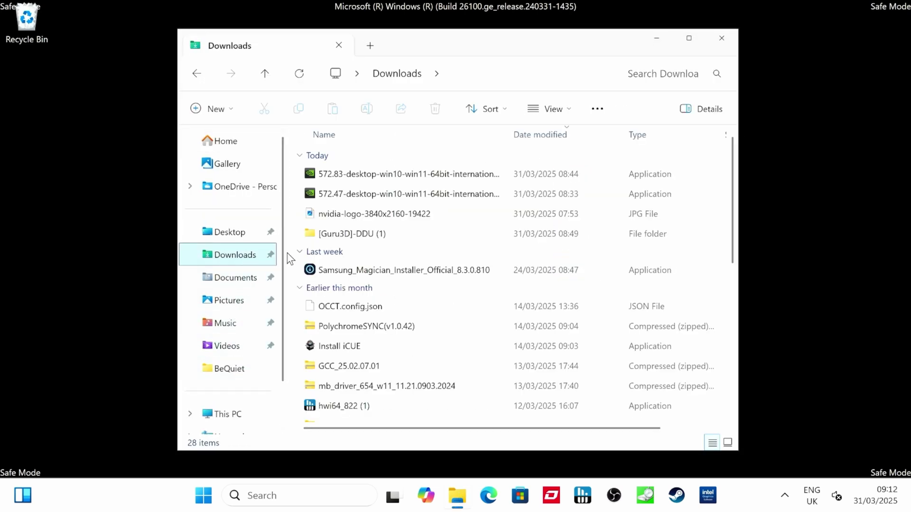
double_click(352, 234)
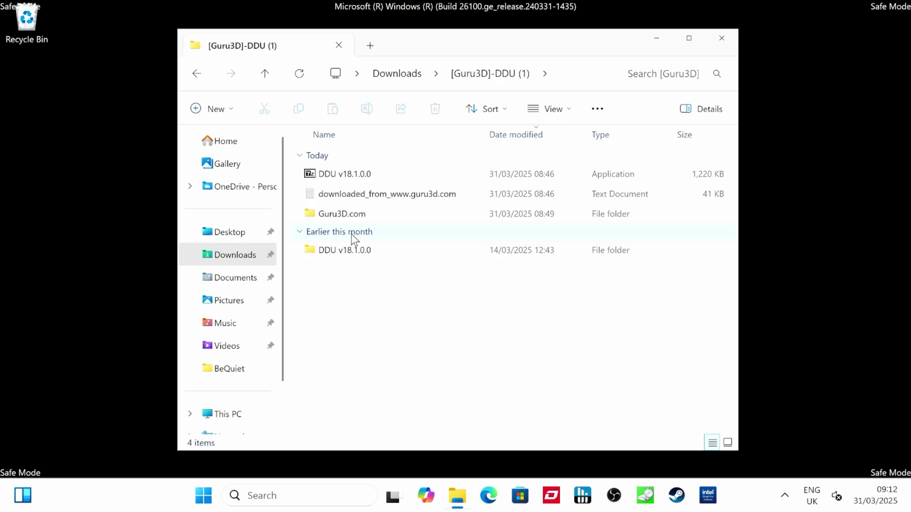
double_click(349, 248)
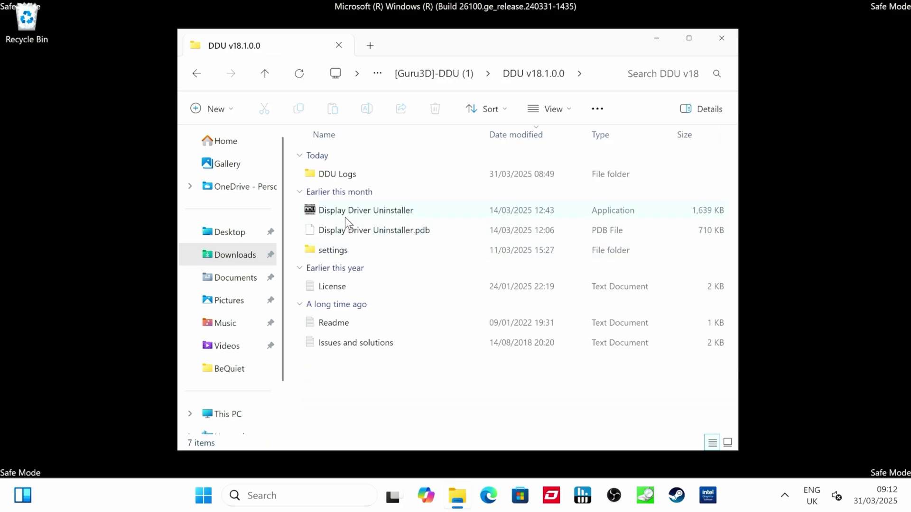
Launch DDU, select device type GPU and vendor NVIDIA, then run Clean and restart.
double_click(346, 214)
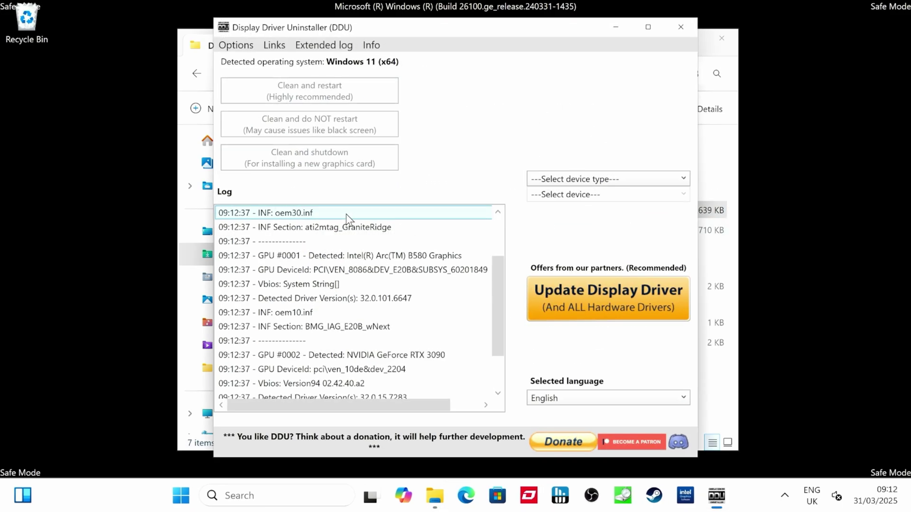
left_click(584, 176)
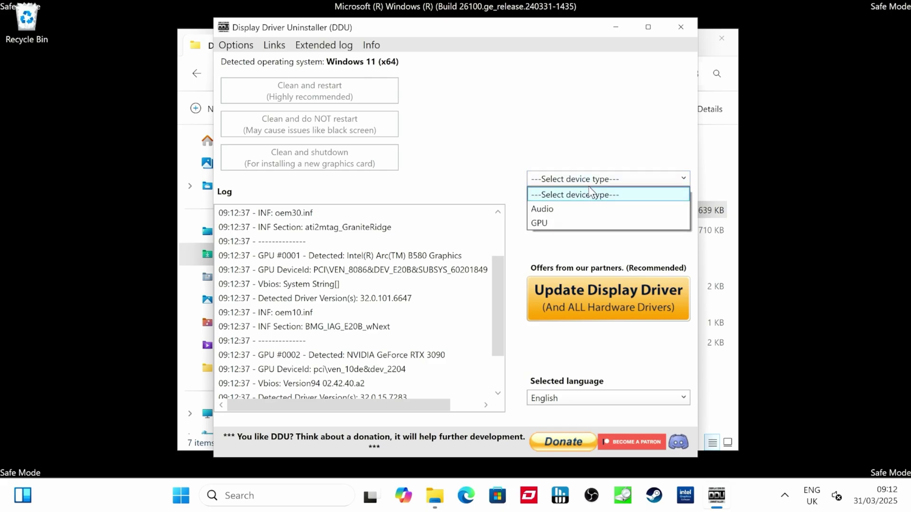
left_click(591, 217)
left_click(590, 196)
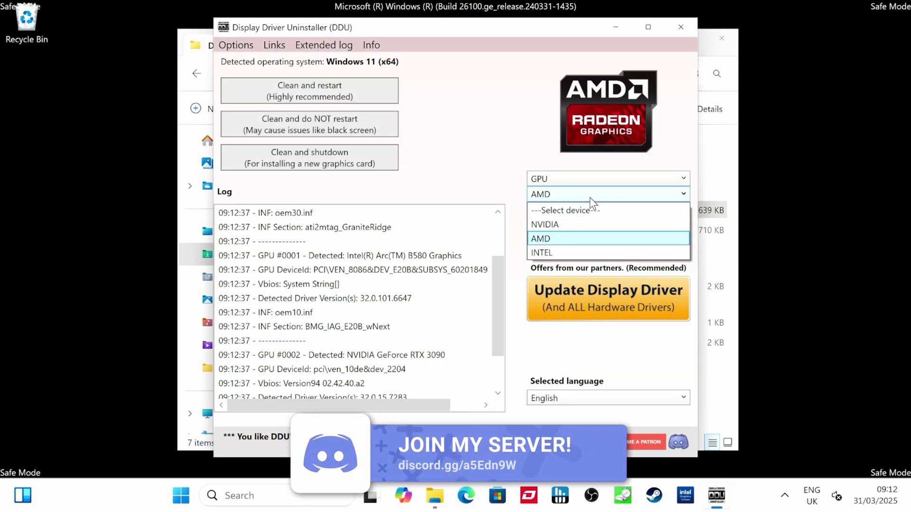
left_click(581, 221)
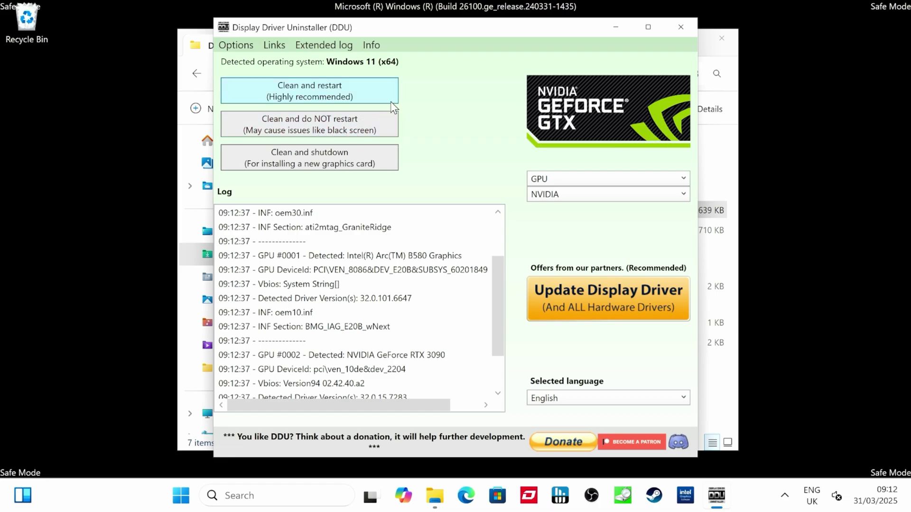
left_click(351, 97)
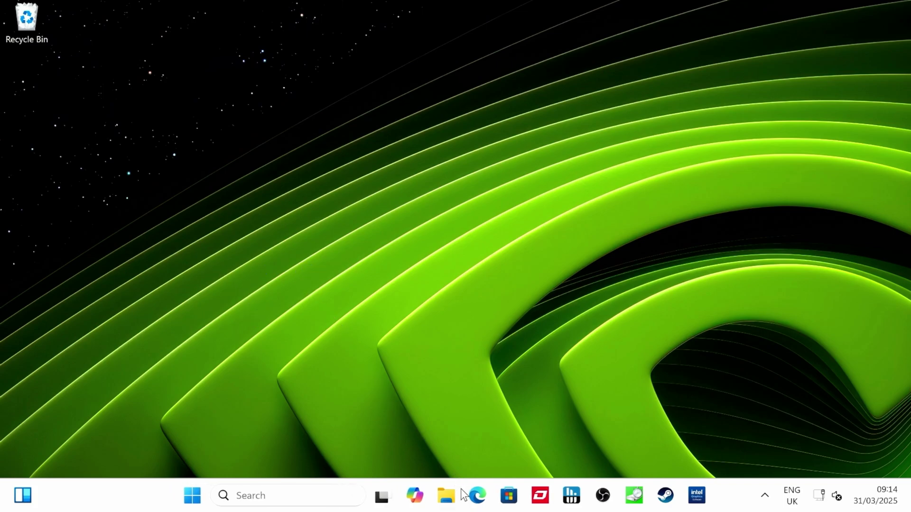
right_click(449, 397)
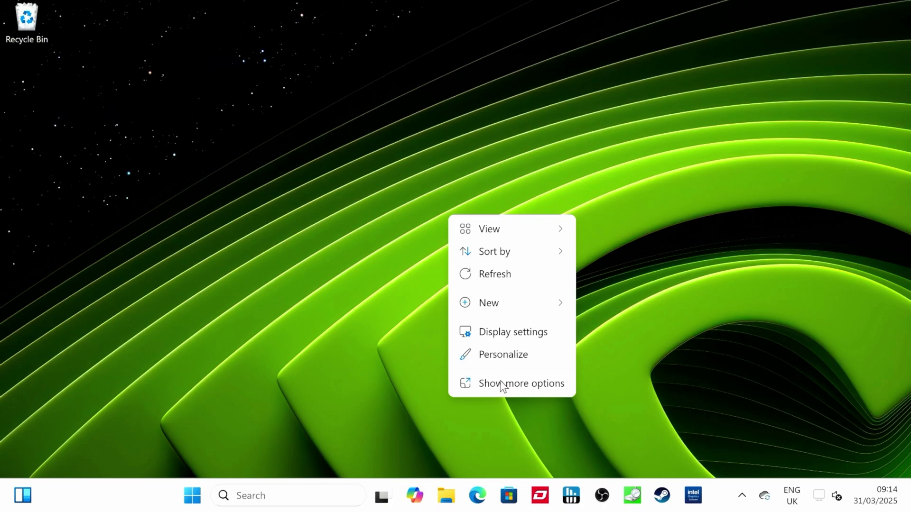
left_click(481, 383)
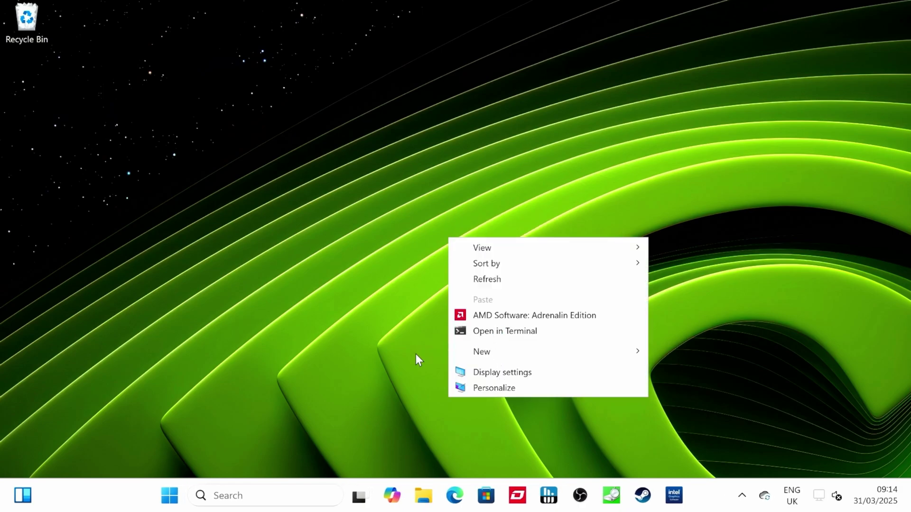
left_click(358, 382)
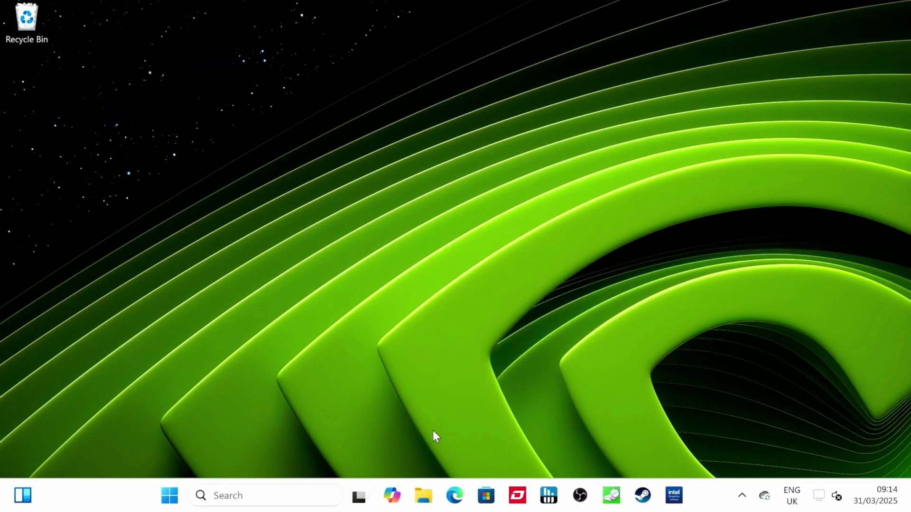
Run the 572.47 driver file from Downloads, approve UAC, and accept the default extraction path.
left_click(424, 496)
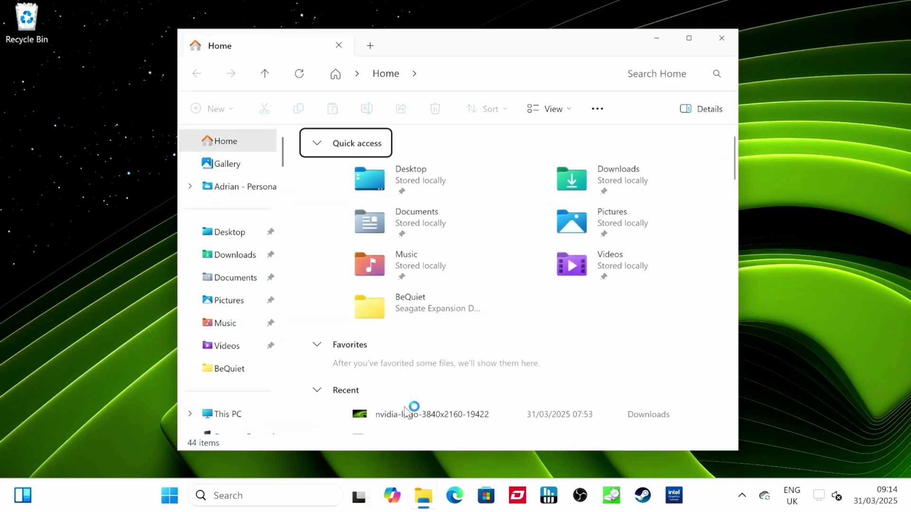
left_click(246, 261)
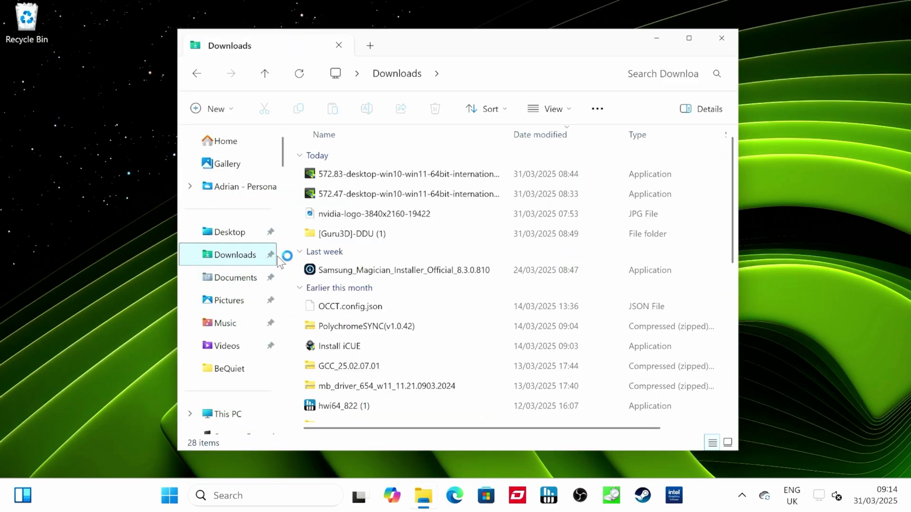
left_click(398, 195)
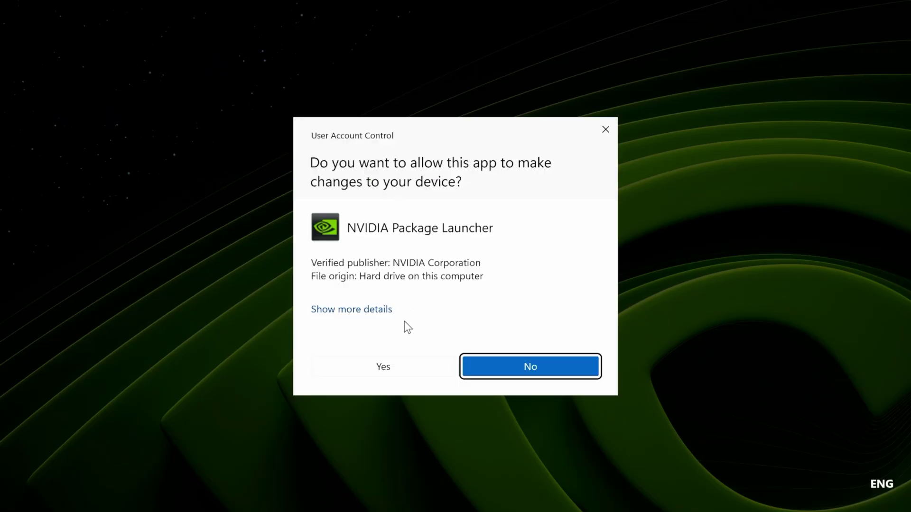
left_click(411, 372)
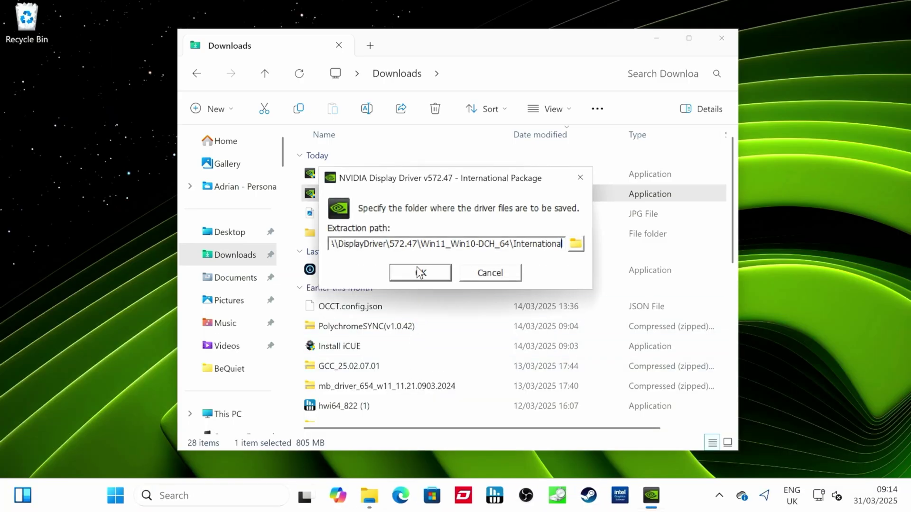
left_click(418, 269)
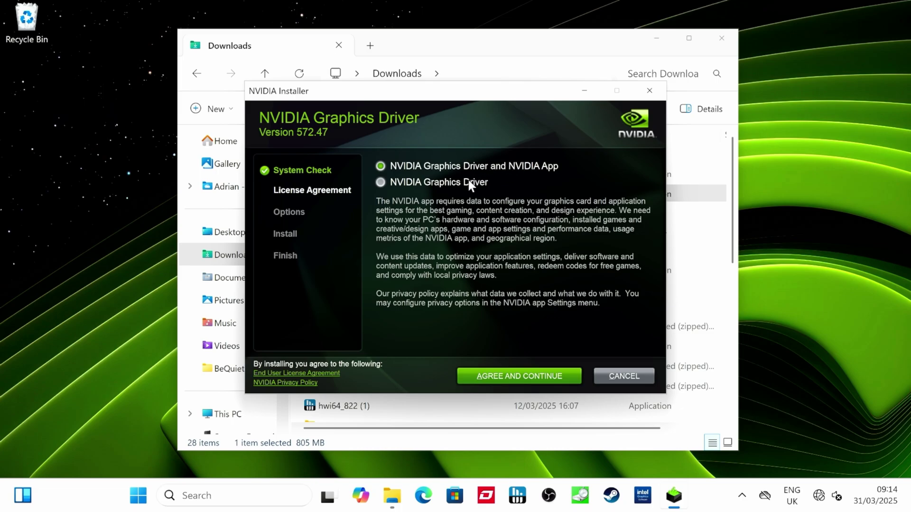
Pick the graphics-driver-only option without NVIDIA App, accept the license, and choose Custom installation.
left_click(447, 187)
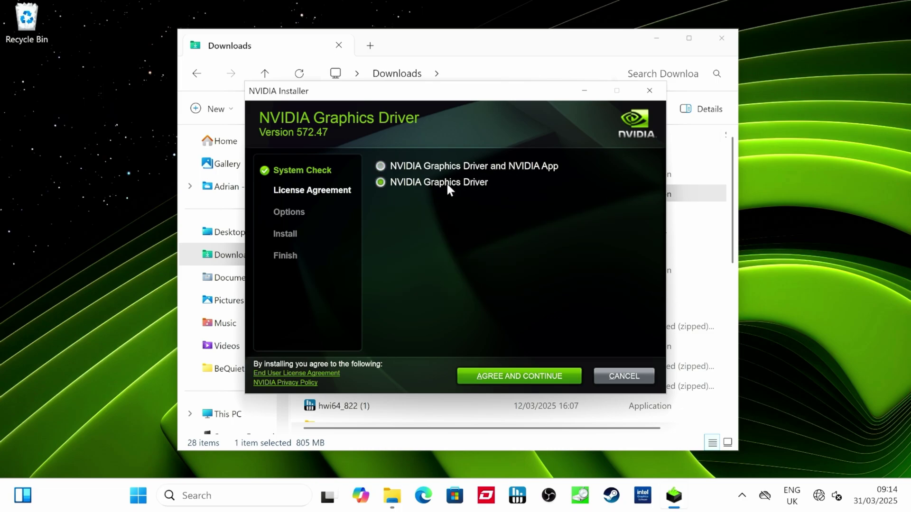
left_click(506, 375)
left_click(420, 252)
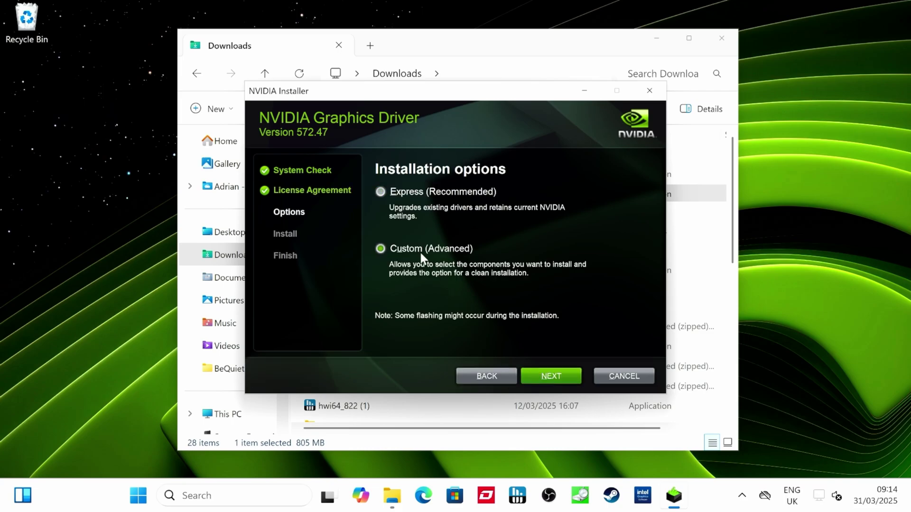
left_click(541, 376)
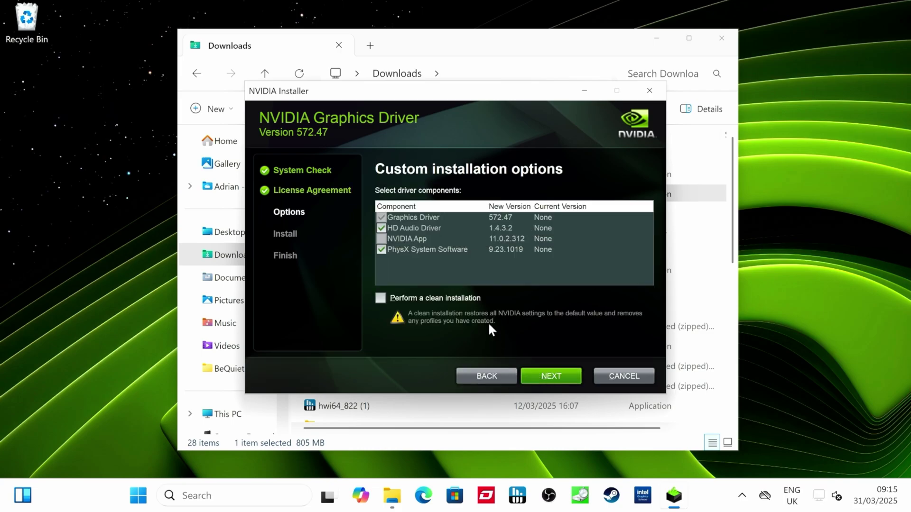
Exclude the HD Audio Driver, enable a clean installation, and install driver 572.47 with PhysX.
left_click(385, 228)
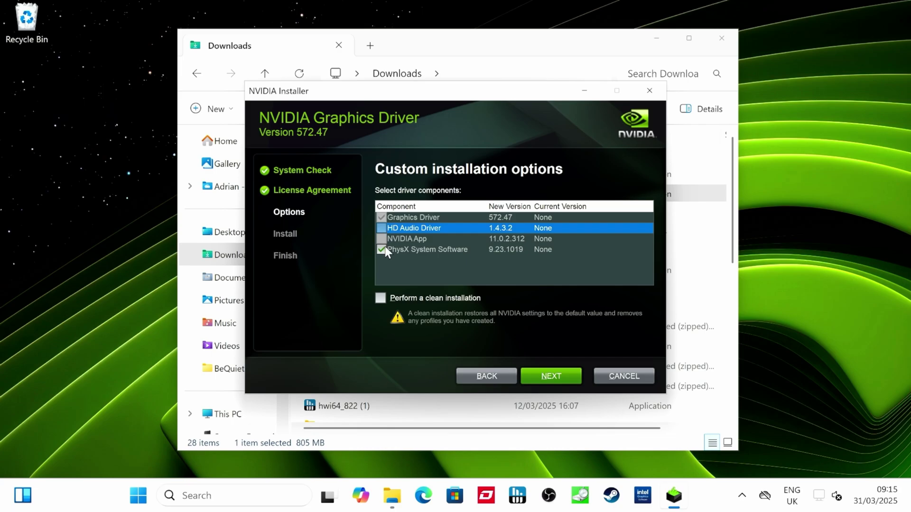
left_click(381, 298)
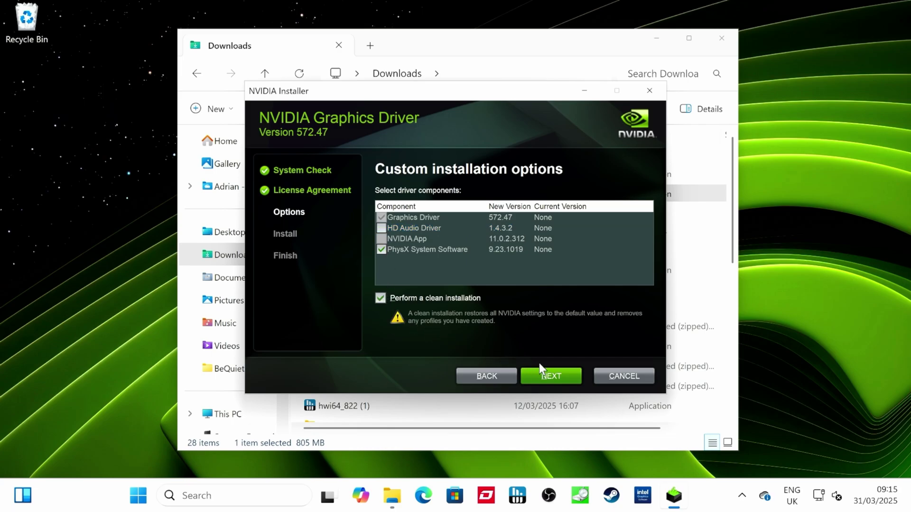
left_click(565, 375)
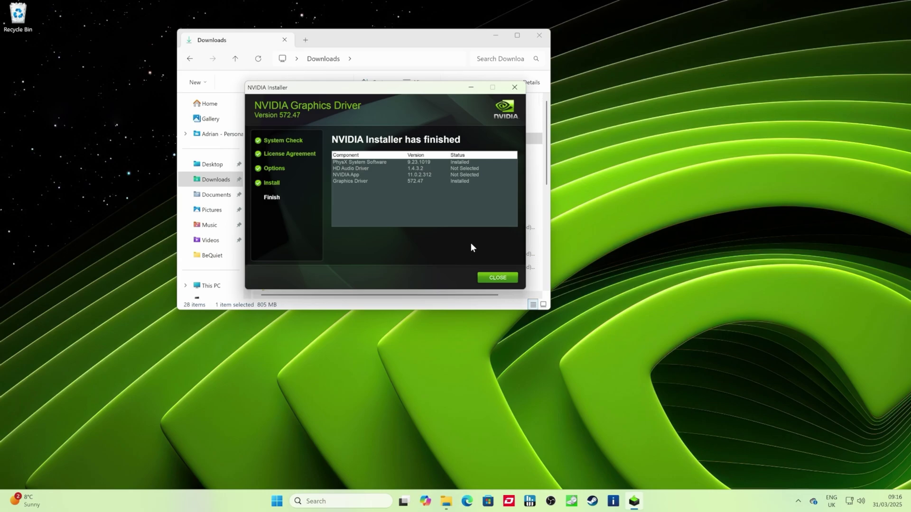
Close the finished NVIDIA Installer and the Downloads File Explorer window.
left_click(495, 278)
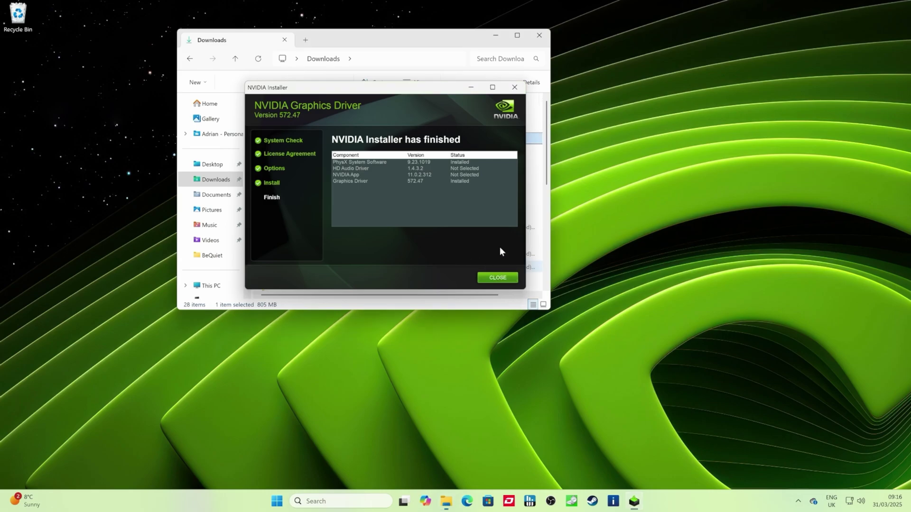
left_click(539, 35)
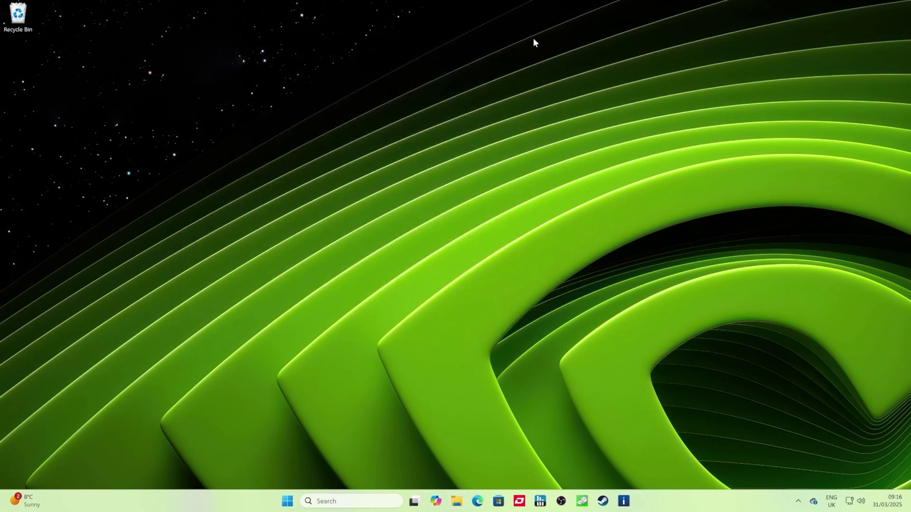